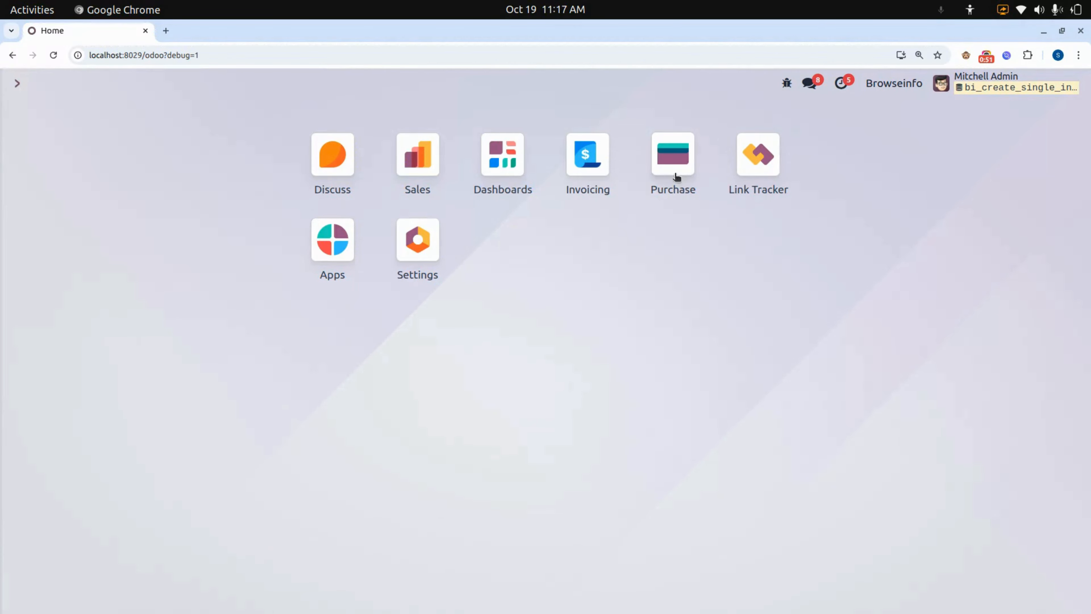
# Open the list of confirmed purchase orders in the Purchase app.
pyautogui.click(664, 169)
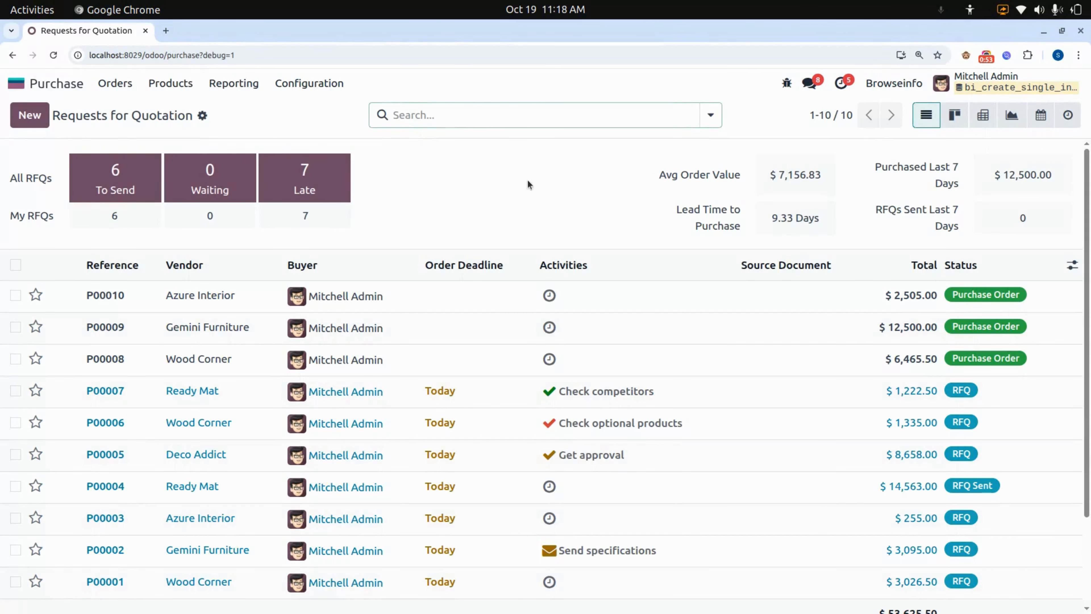
pyautogui.click(116, 81)
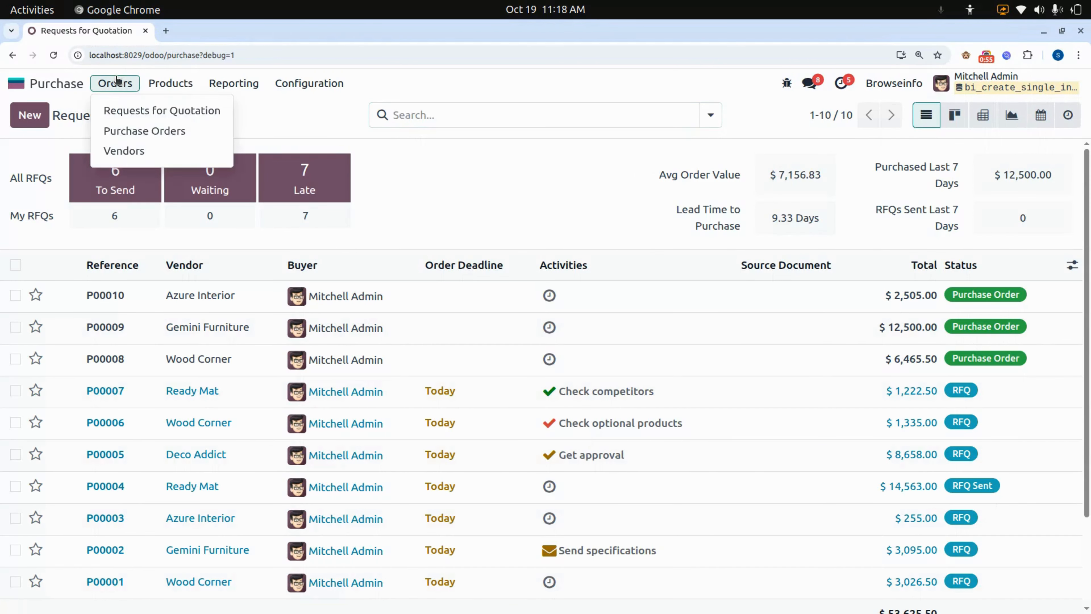
pyautogui.click(116, 131)
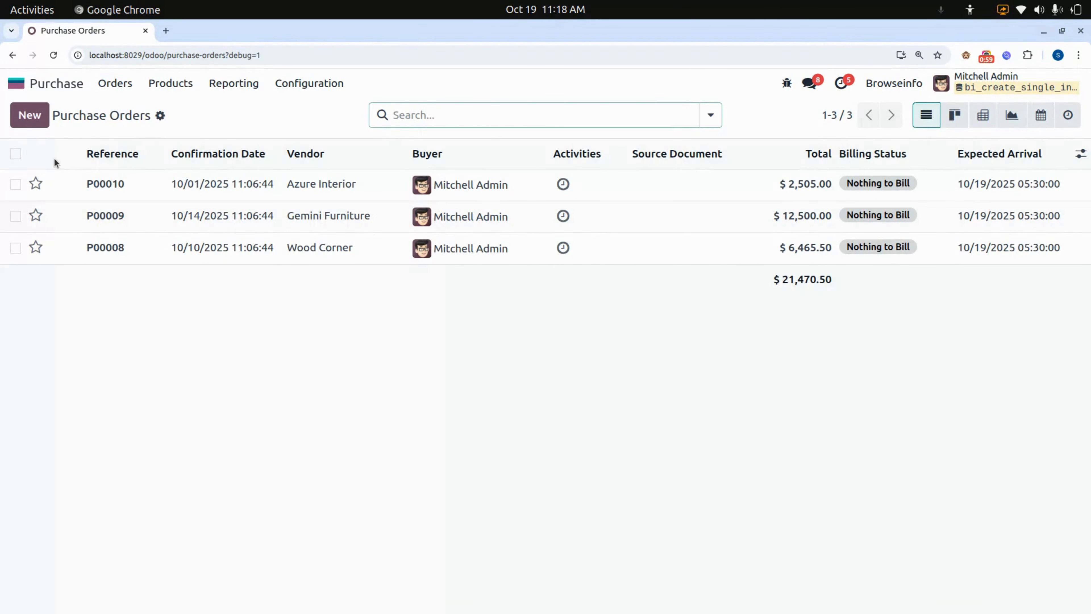
# Try to create a single invoice from all three listed purchase orders, which belong to different vendors.
pyautogui.click(16, 155)
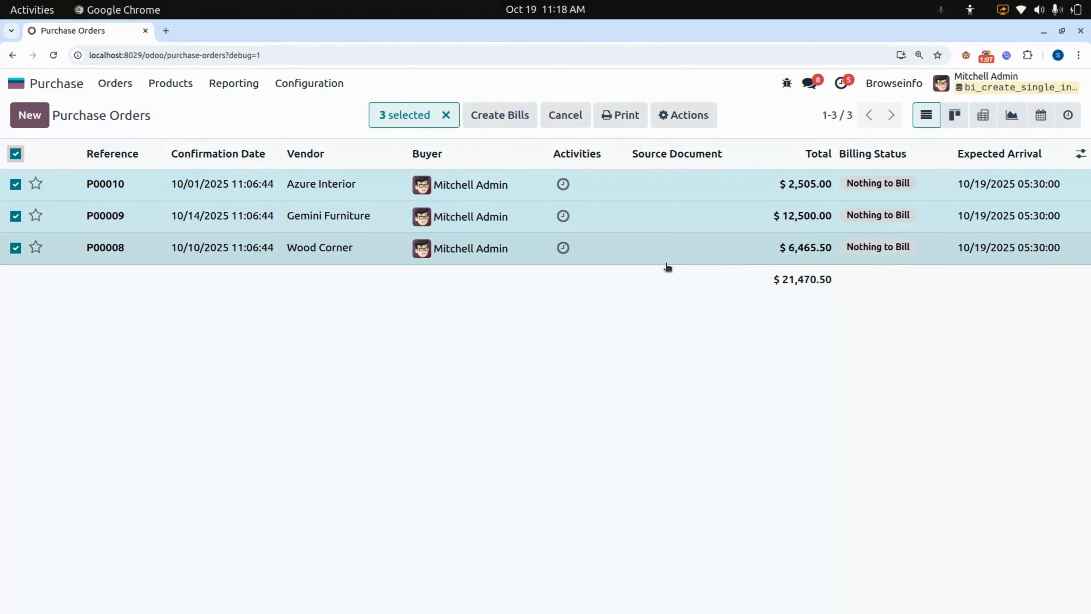
pyautogui.click(687, 115)
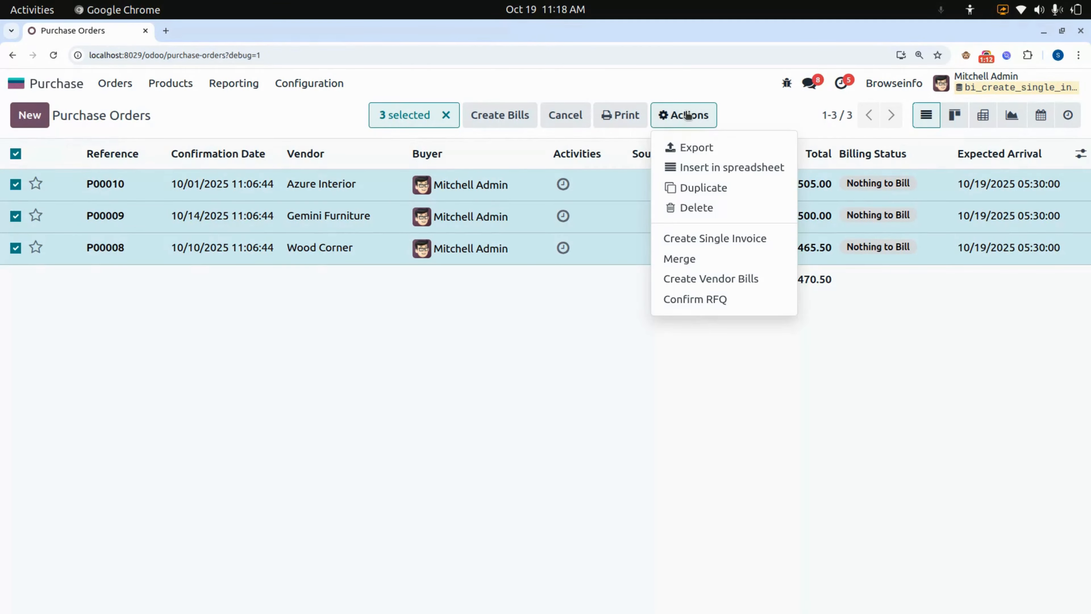
pyautogui.click(722, 240)
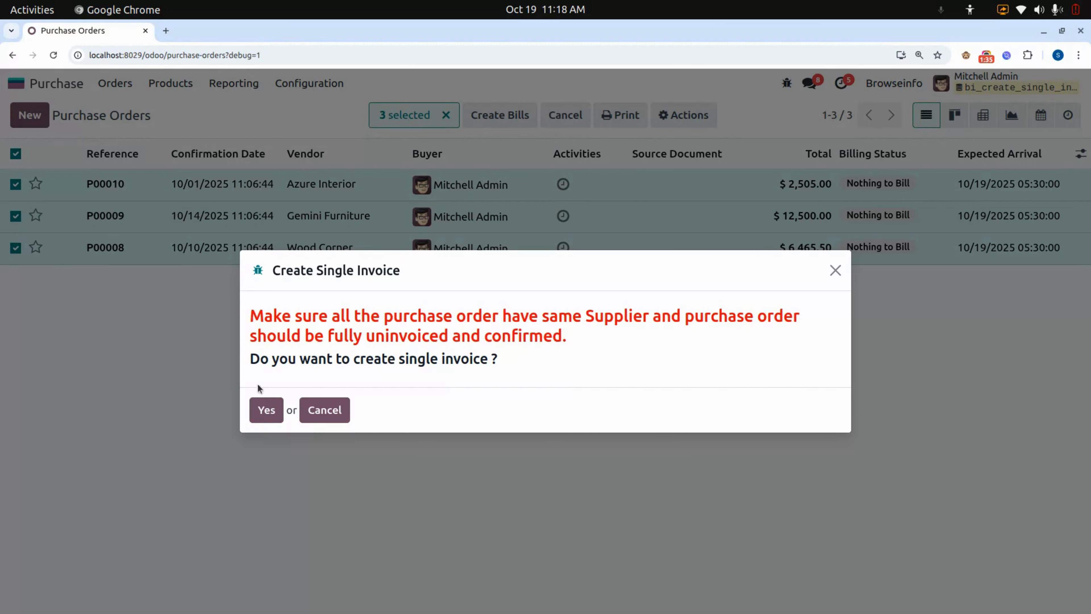
pyautogui.click(266, 411)
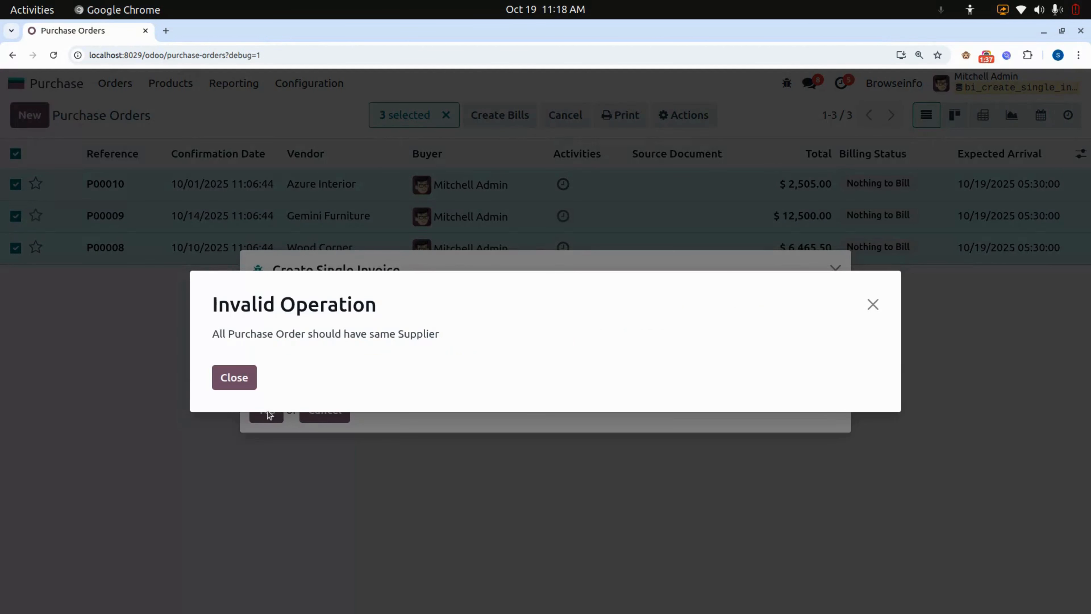
pyautogui.tripleClick(262, 336)
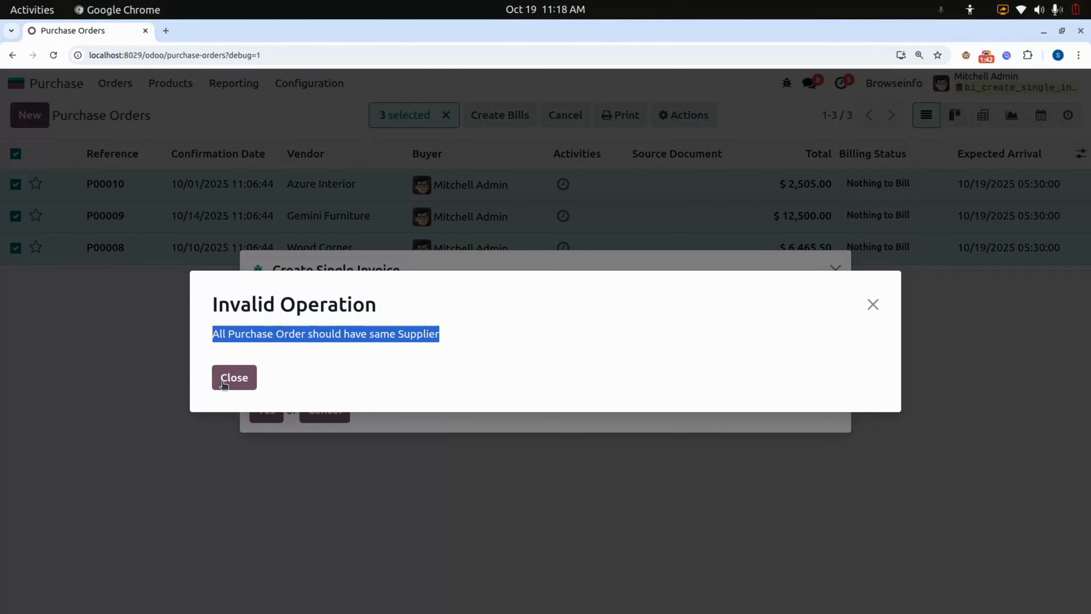
pyautogui.click(231, 377)
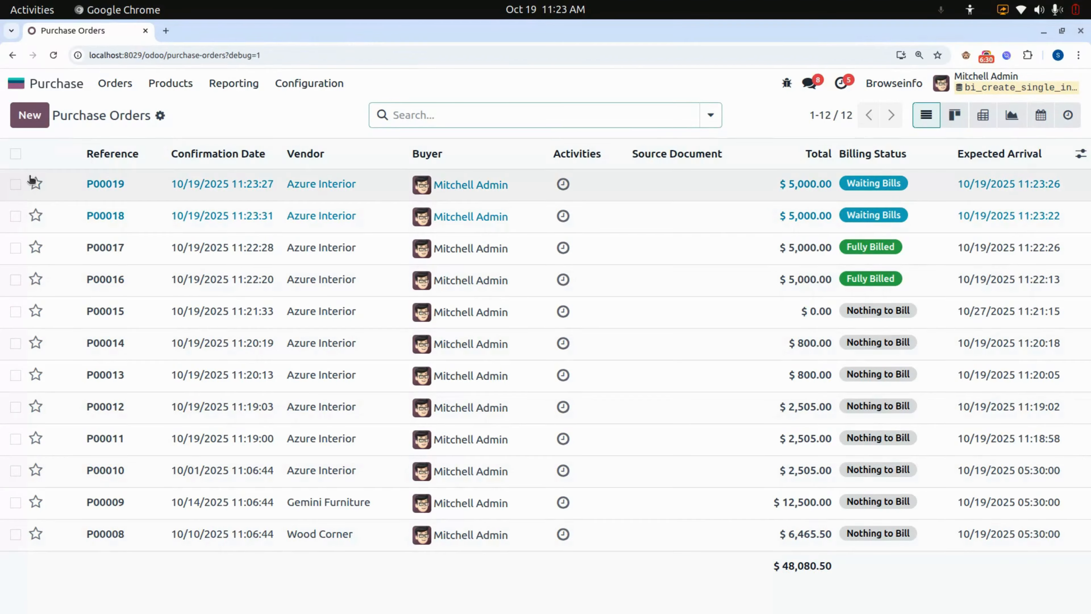
# Create a single invoice from the two Azure Interior purchase orders with billing status Waiting Bills.
pyautogui.click(15, 184)
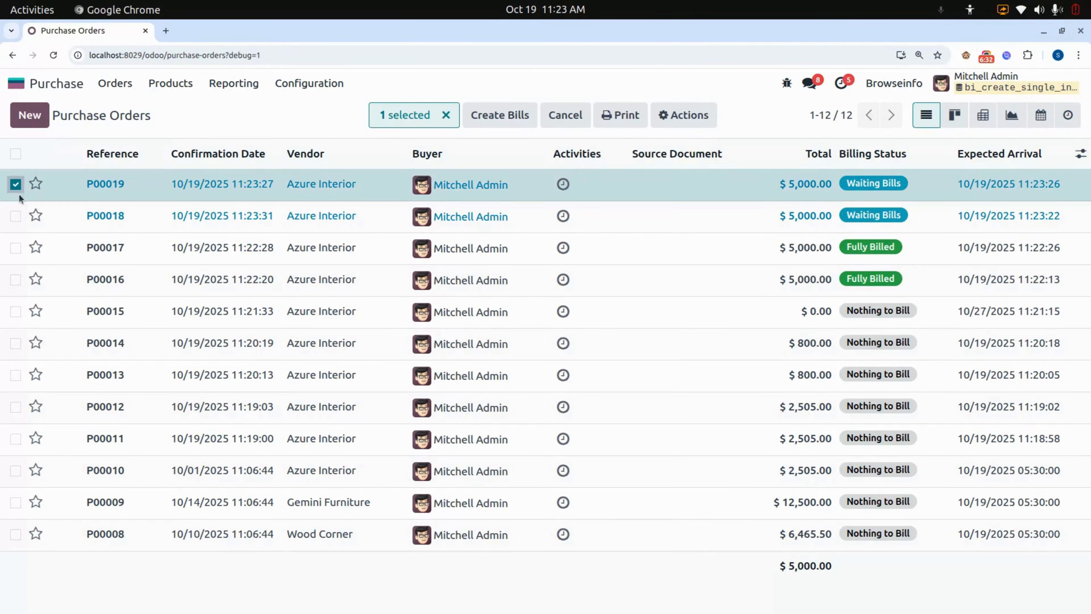
pyautogui.click(16, 216)
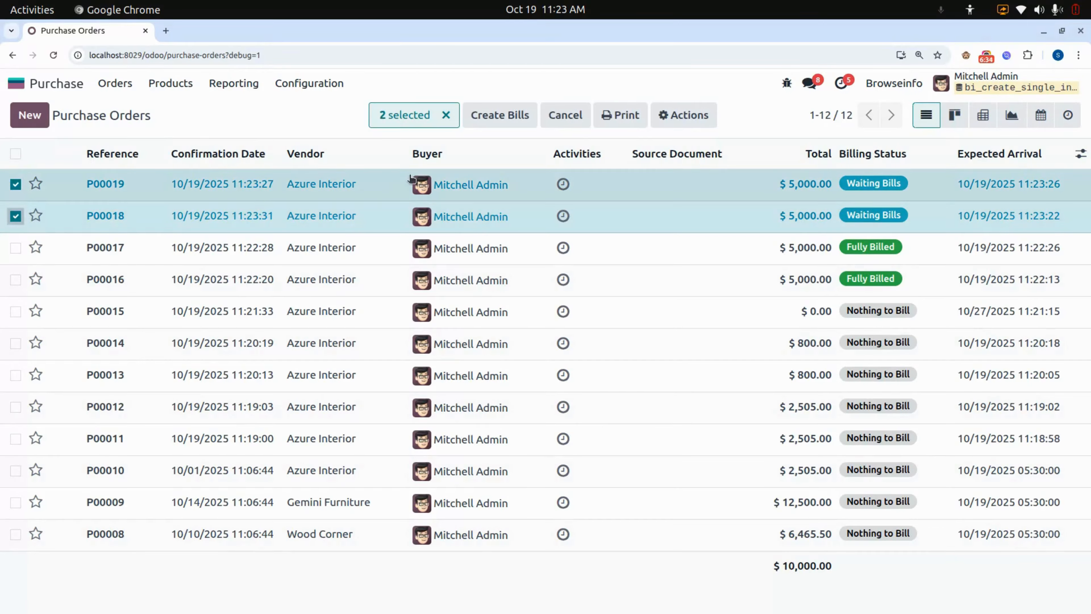
pyautogui.click(686, 116)
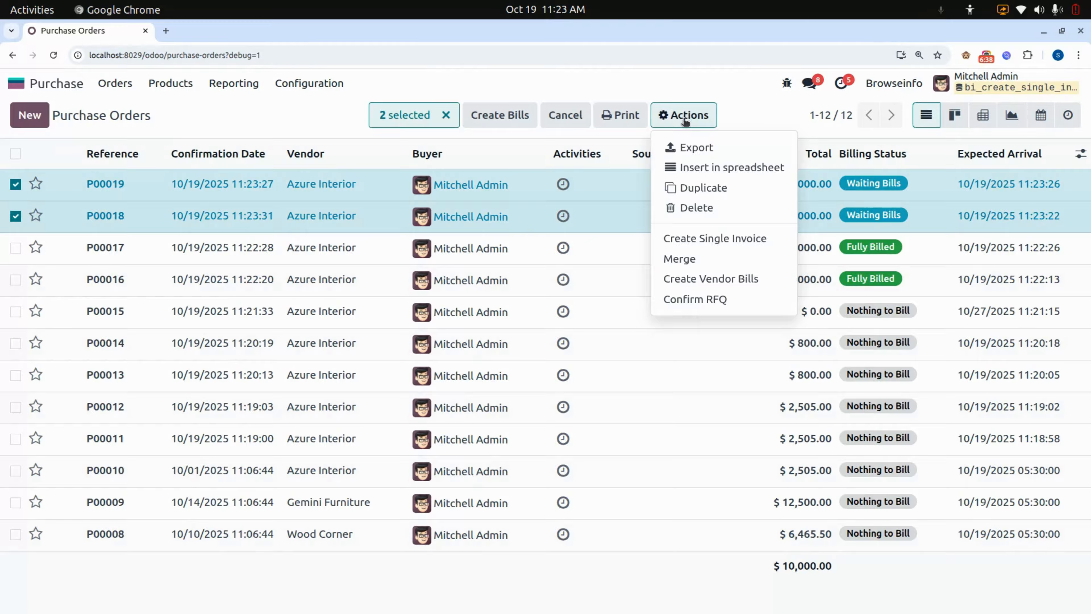
pyautogui.click(702, 239)
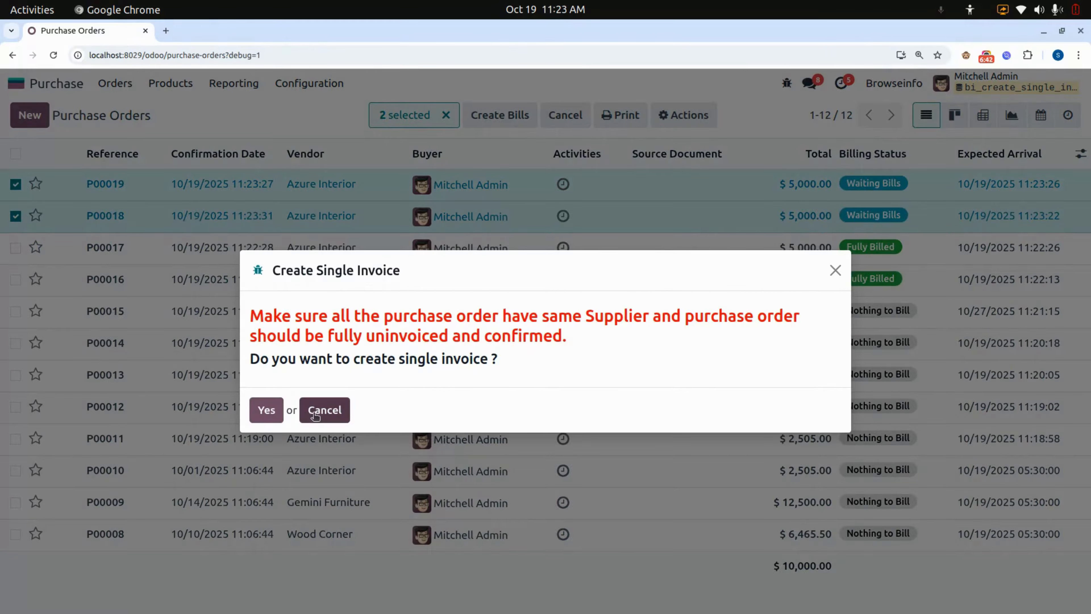
pyautogui.click(266, 420)
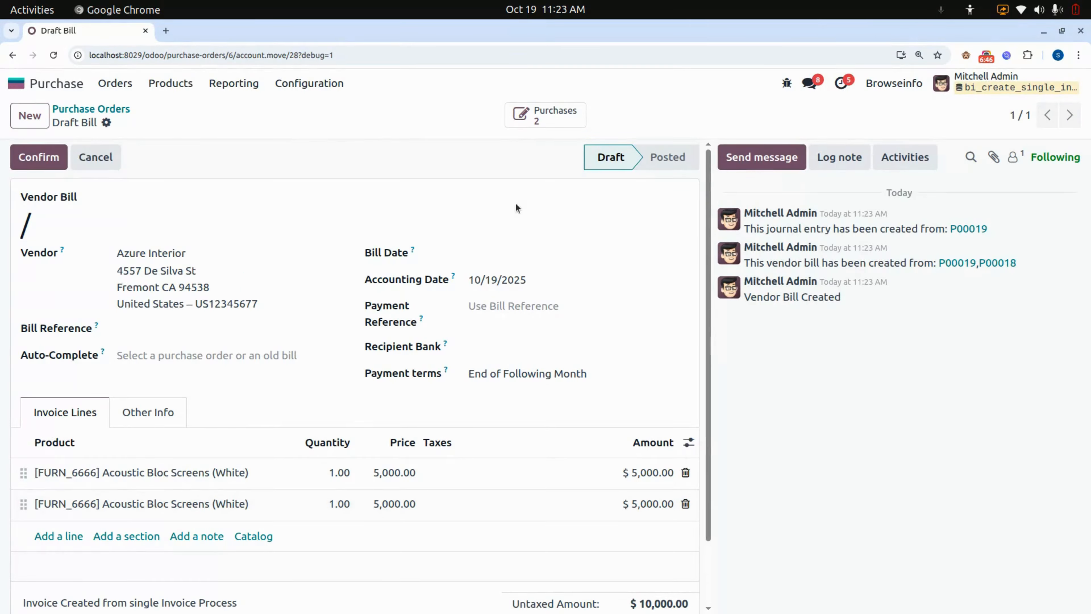
# Examine the draft bill's lines and its linked purchase orders, and return to the draft bill.
pyautogui.scroll(-2, 304, 307)
pyautogui.click(543, 119)
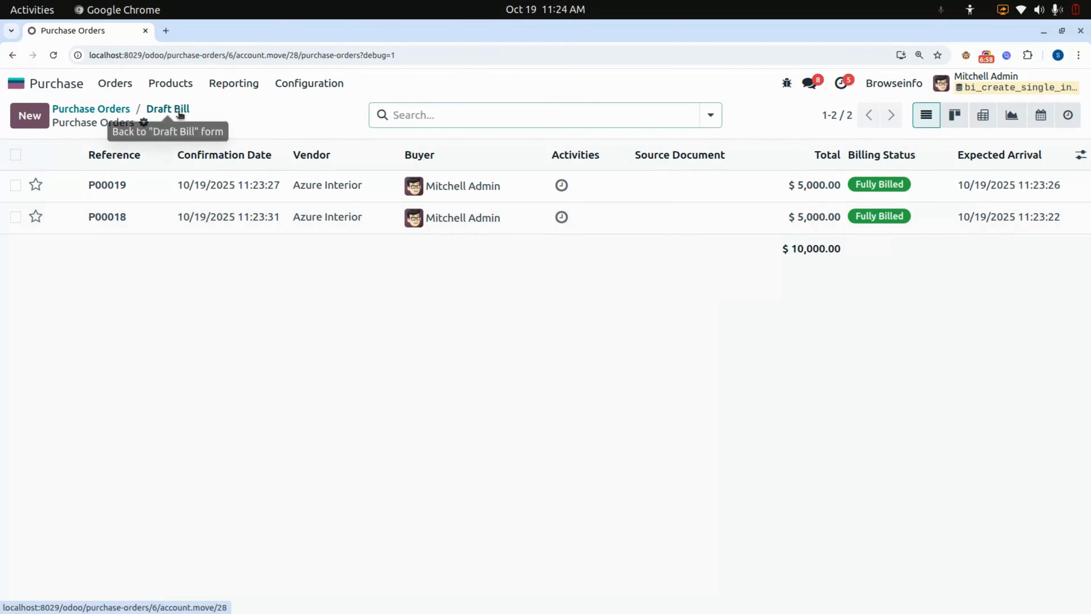
pyautogui.click(180, 111)
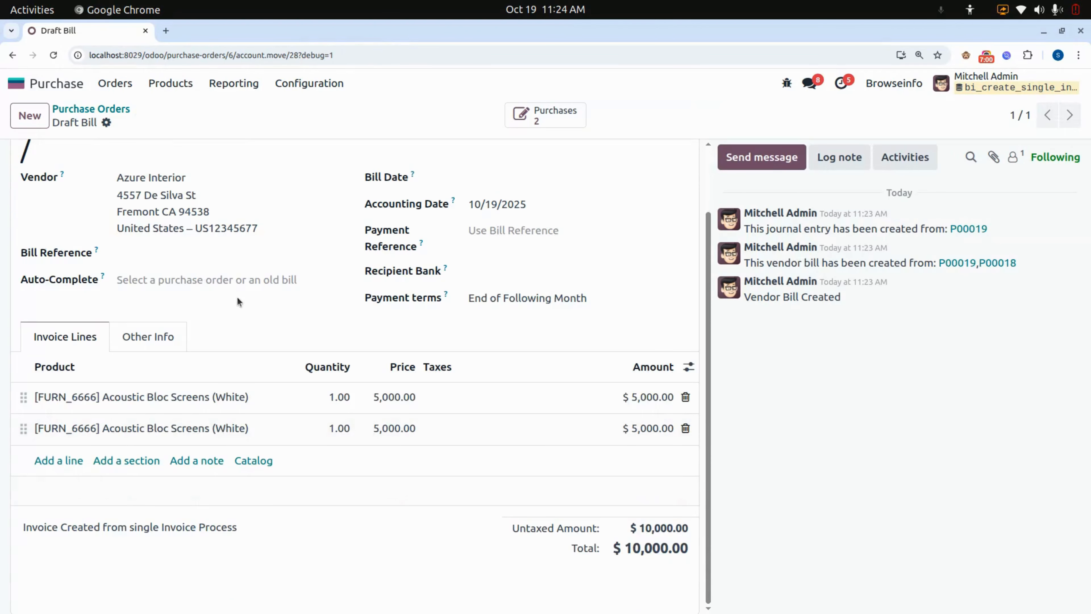
# Set the vendor bill's date to 10/20/2025 and confirm the bill.
pyautogui.click(140, 123)
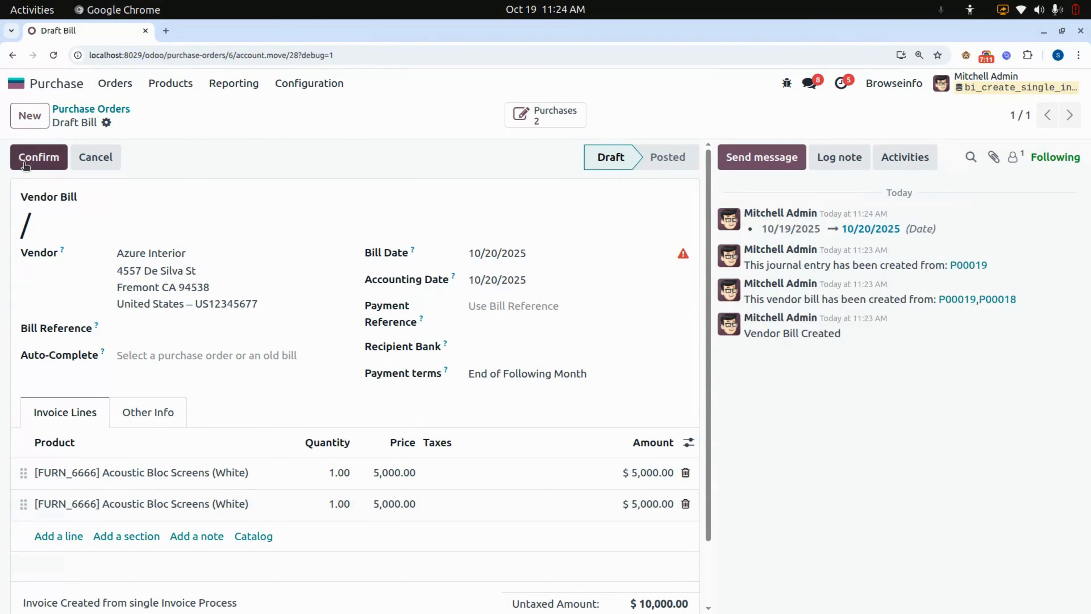
pyautogui.click(36, 157)
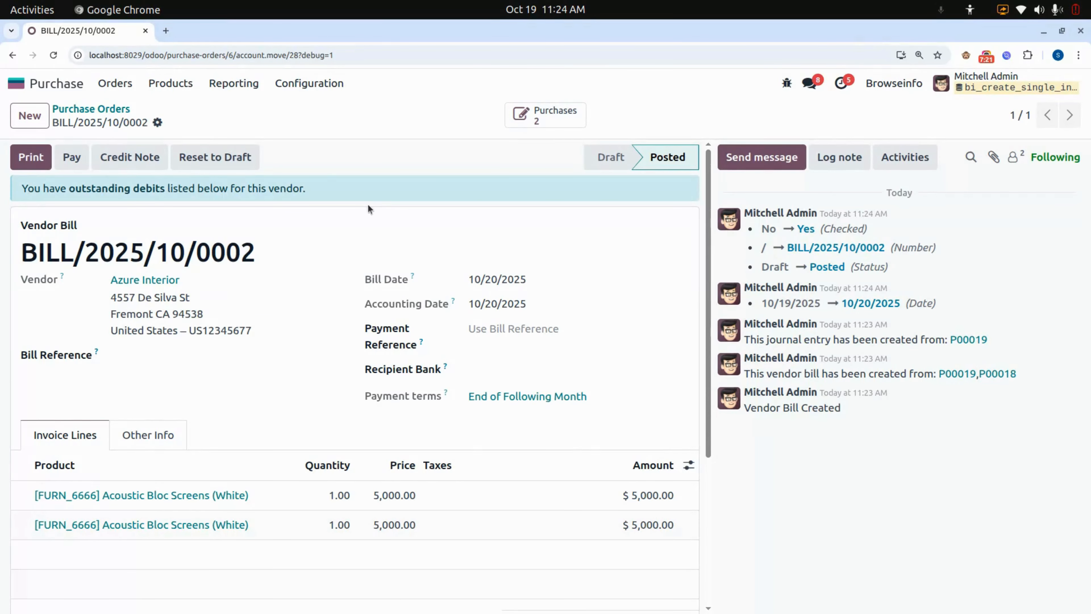
# Switch to the Sales app and create a new quotation for the customer Deco Addict.
pyautogui.click(48, 85)
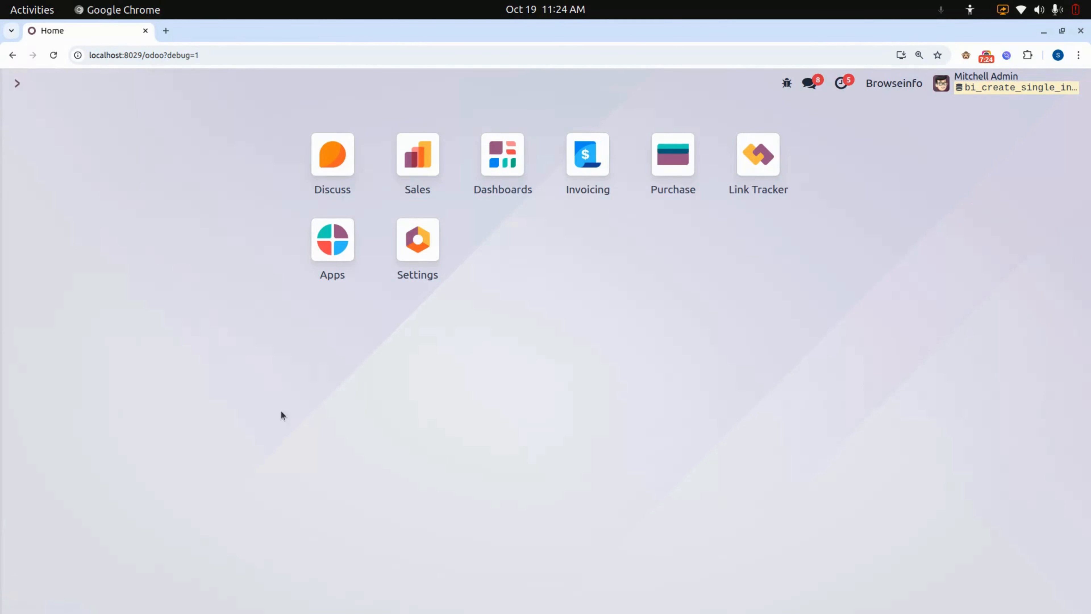
pyautogui.click(420, 154)
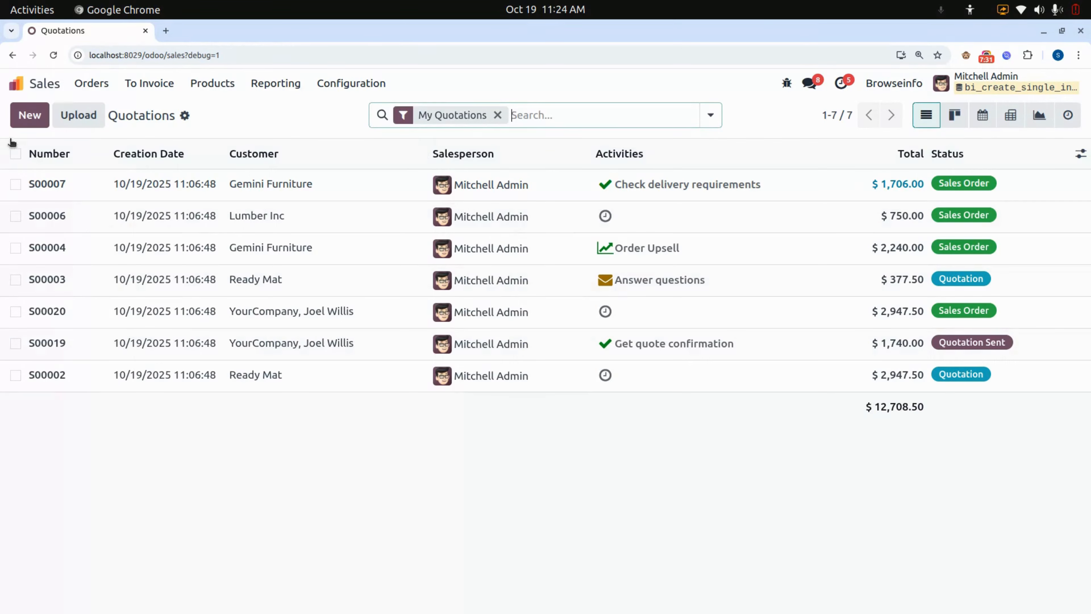
pyautogui.click(25, 121)
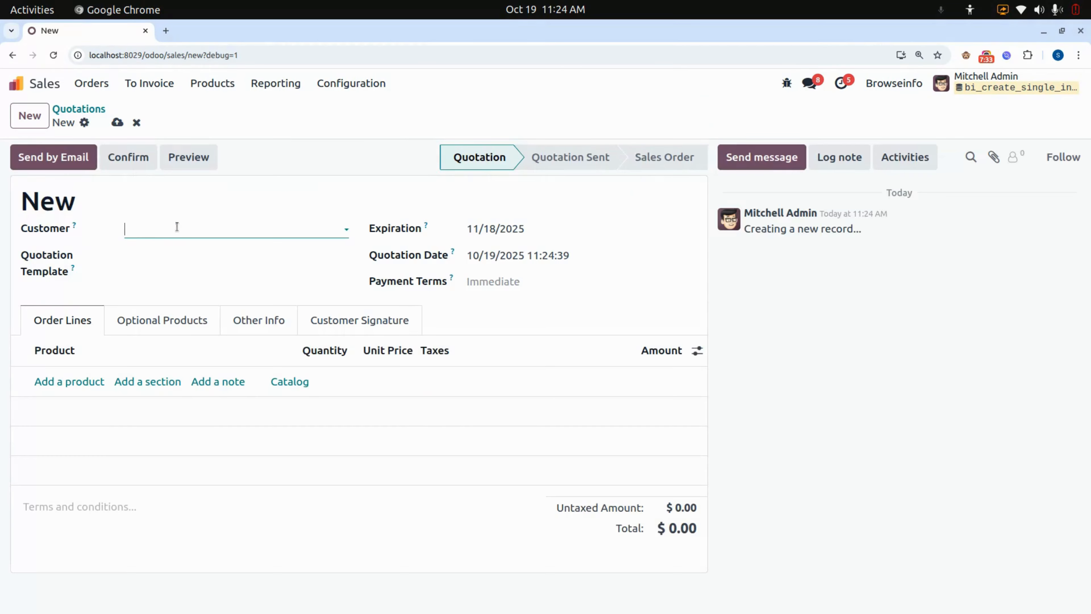
pyautogui.click(165, 228)
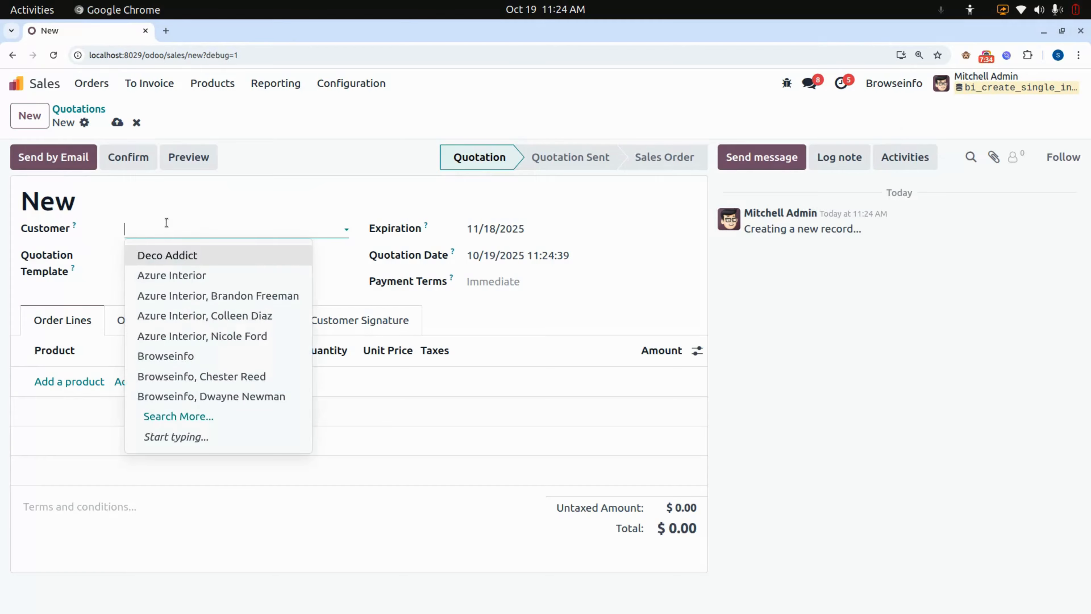
pyautogui.click(165, 254)
pyautogui.click(54, 420)
pyautogui.click(53, 419)
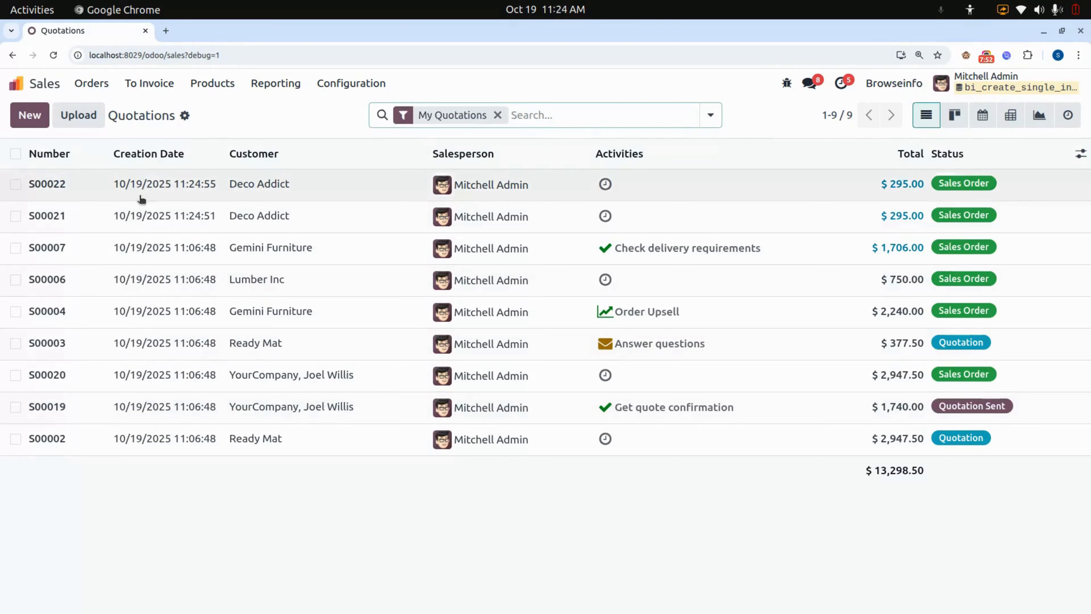
# Select two confirmed, uninvoiced Deco Addict sales orders and create a single invoice from them.
pyautogui.click(16, 184)
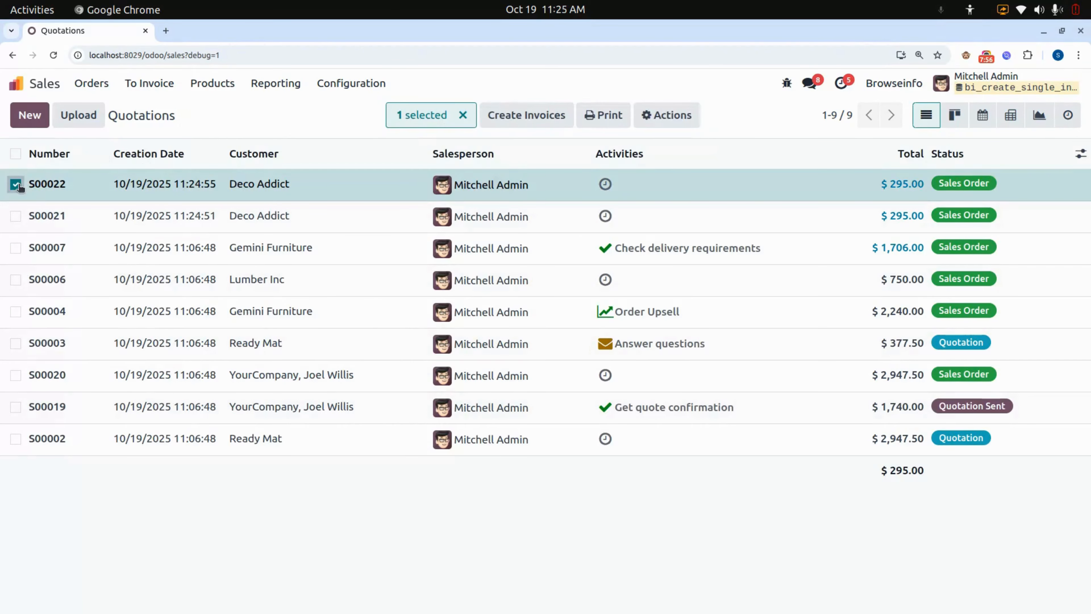
pyautogui.click(16, 185)
pyautogui.click(16, 184)
pyautogui.click(16, 216)
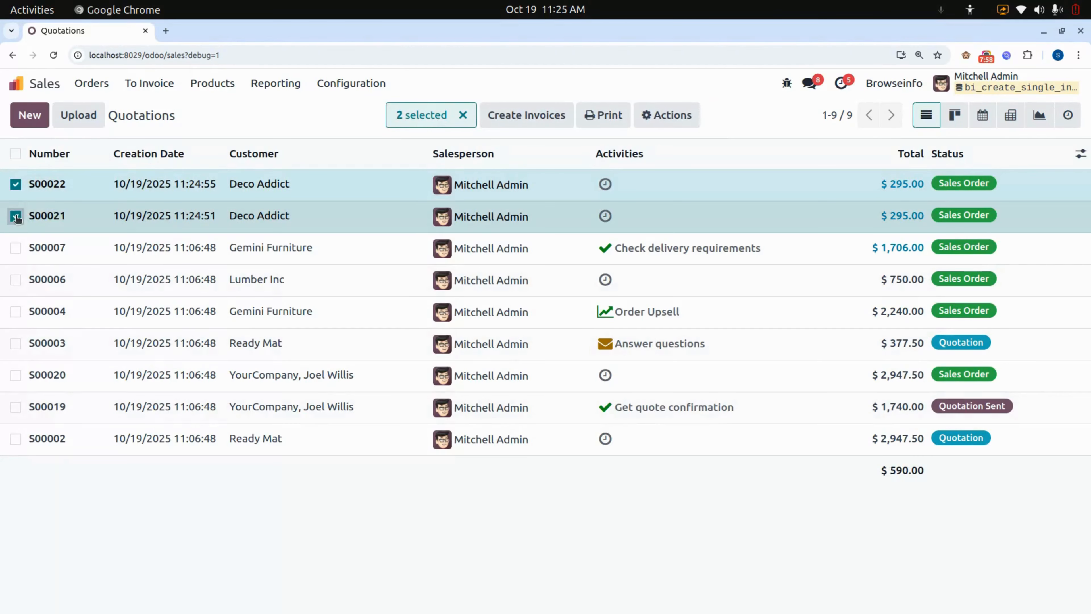
pyautogui.click(16, 216)
pyautogui.click(16, 216)
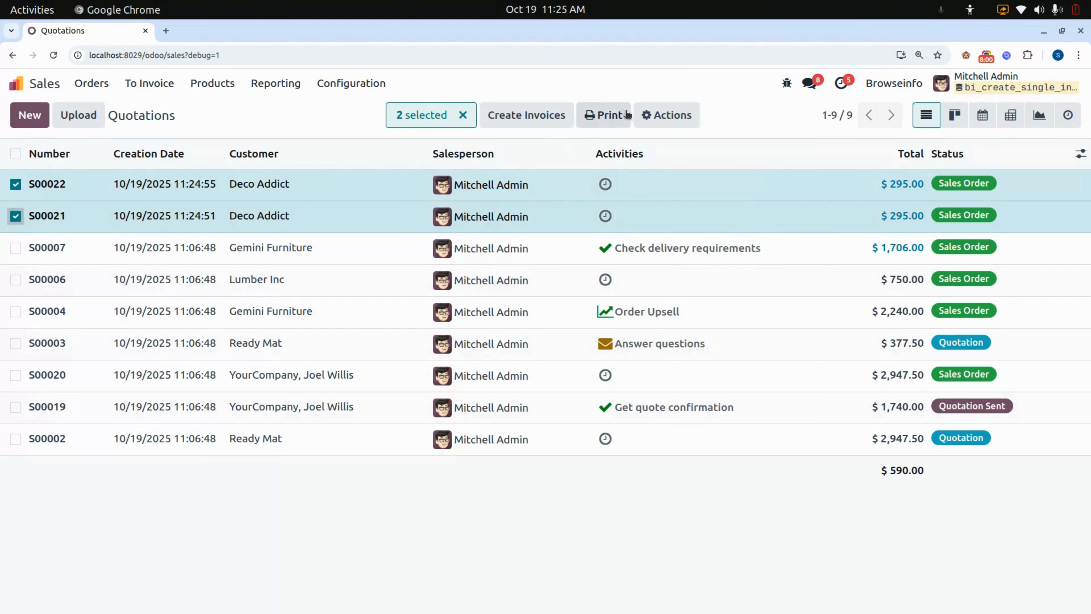
pyautogui.click(659, 116)
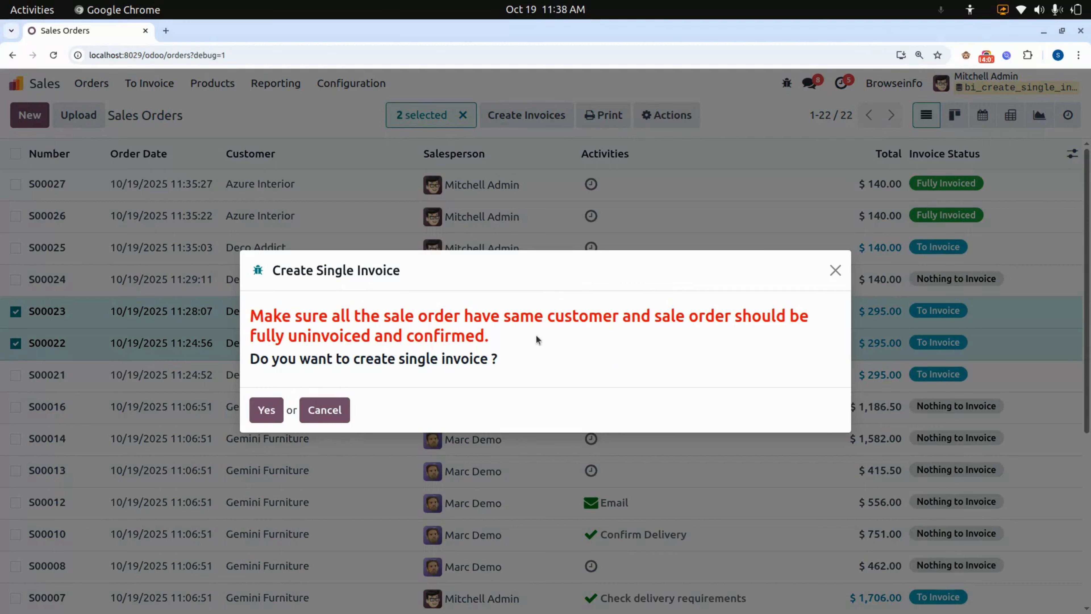
pyautogui.click(266, 411)
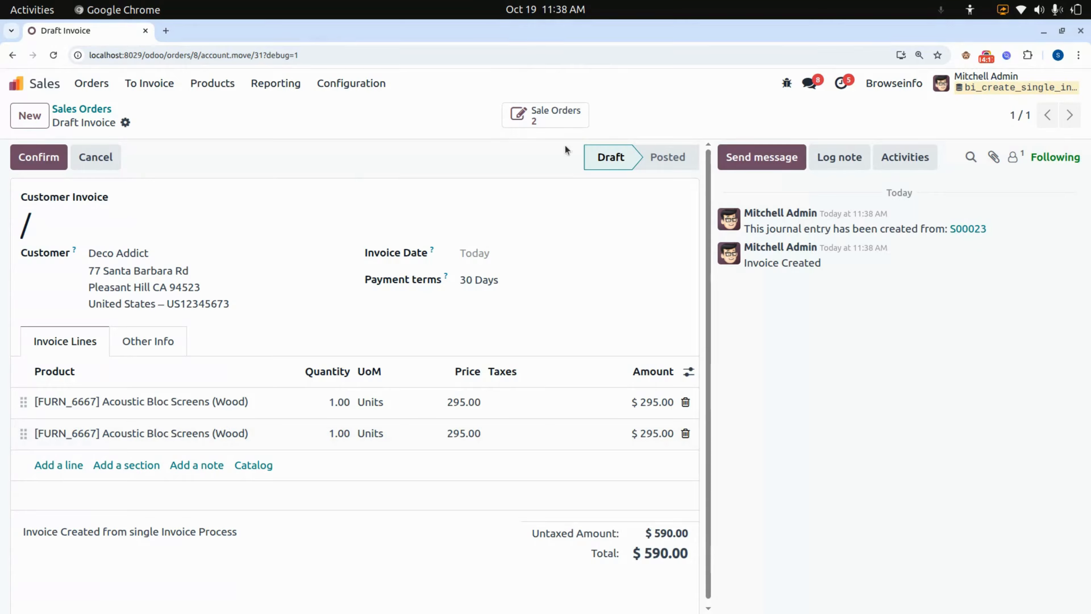
# Check the sales orders linked to the draft customer invoice, and confirm the invoice.
pyautogui.click(518, 115)
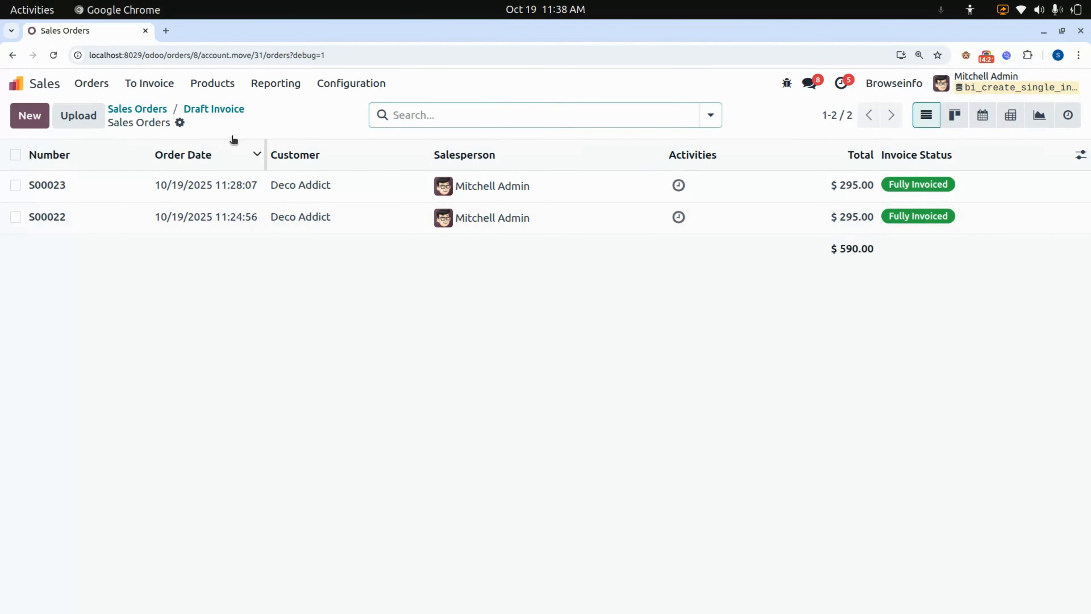
pyautogui.click(217, 111)
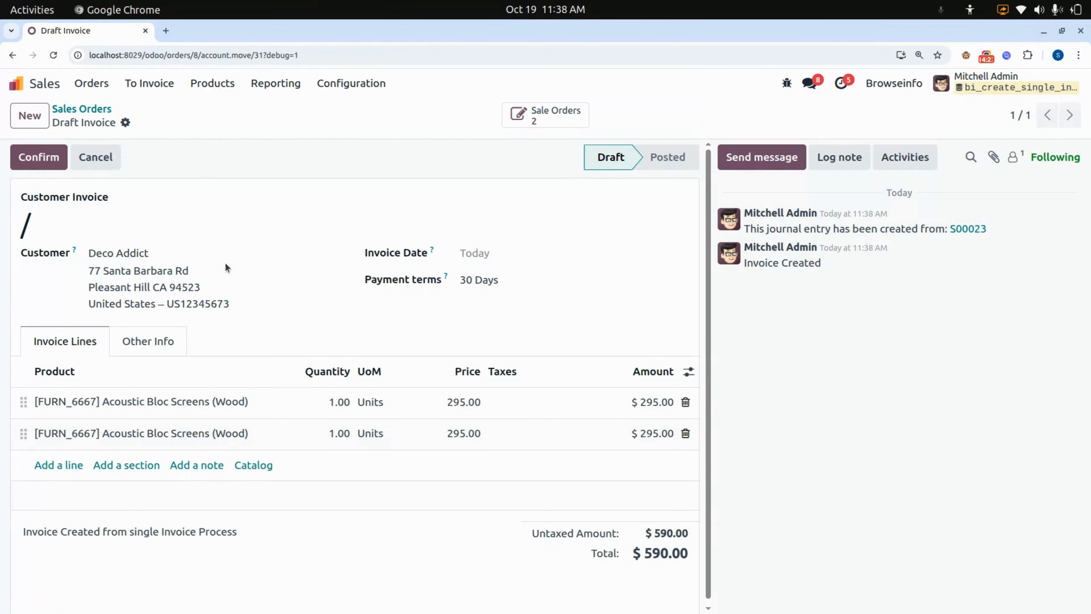
pyautogui.click(57, 158)
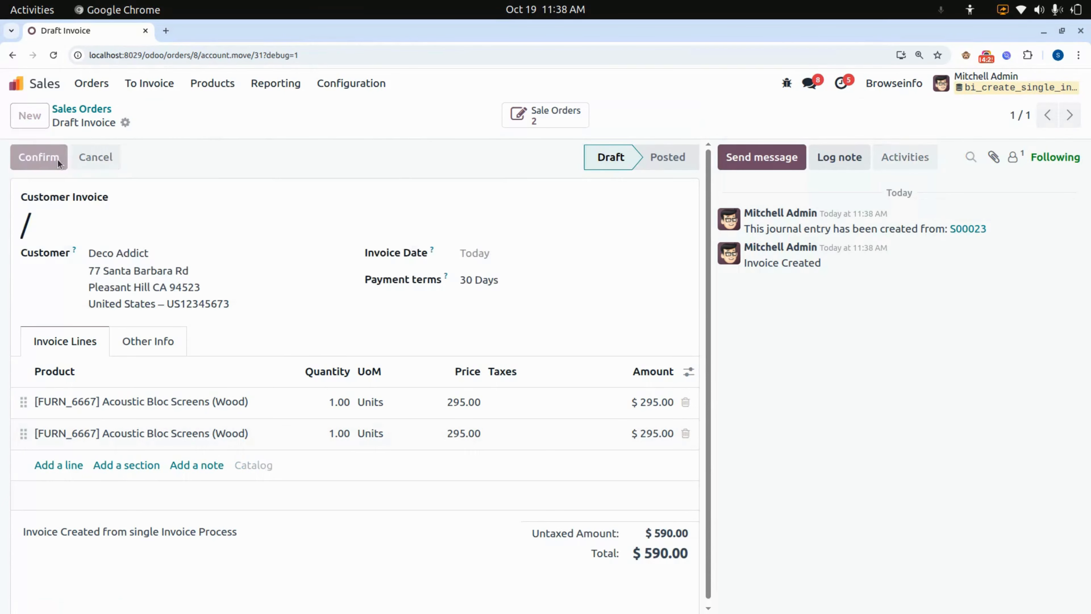
# Reopen the sales orders list to check the orders' invoice status, and return to the home screen.
pyautogui.click(95, 84)
pyautogui.click(92, 129)
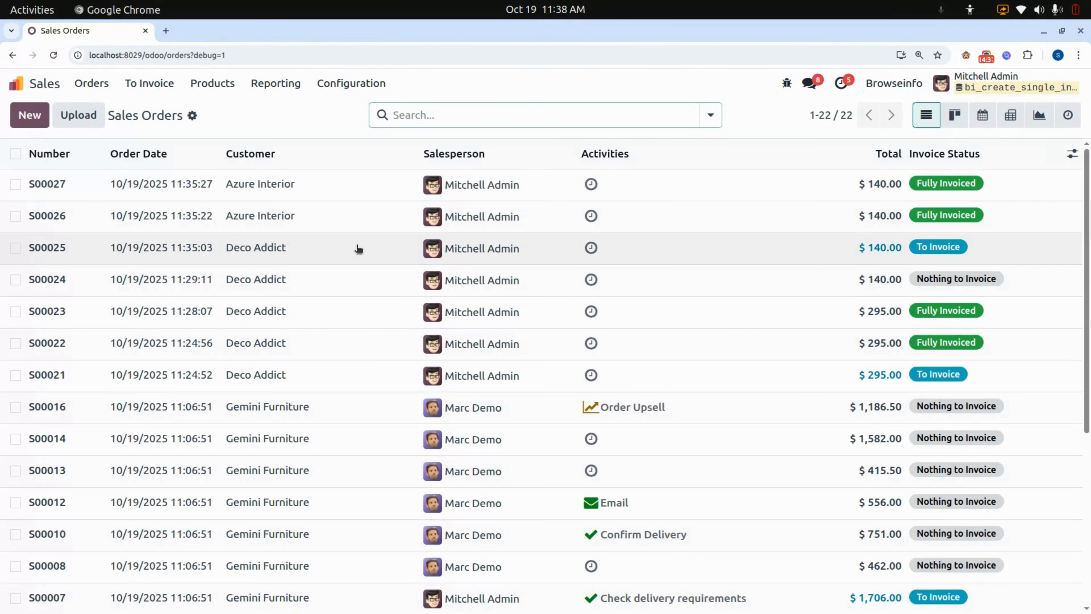
pyautogui.click(20, 84)
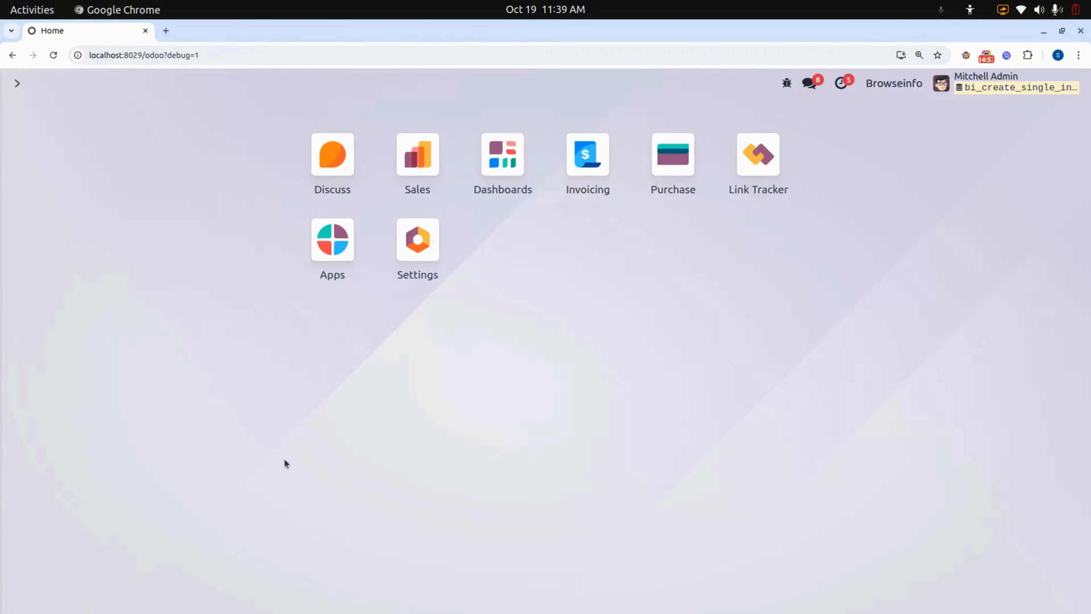